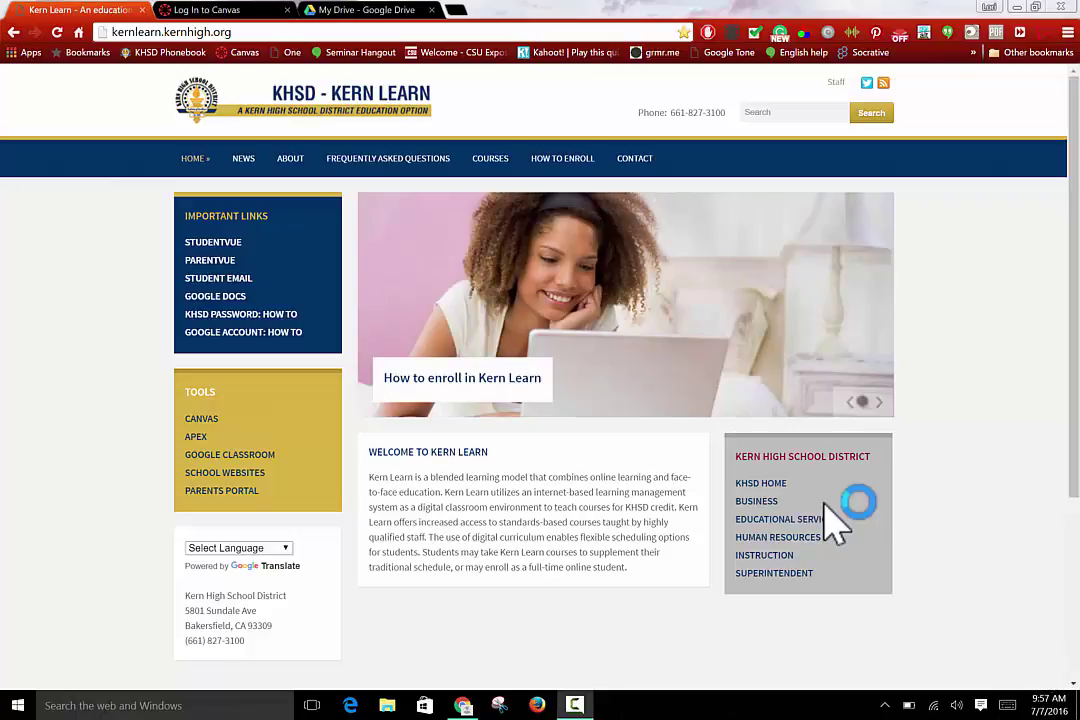
- Switch to the Google Drive tab and reload the My Drive file list via the KHSD logo
click(377, 12)
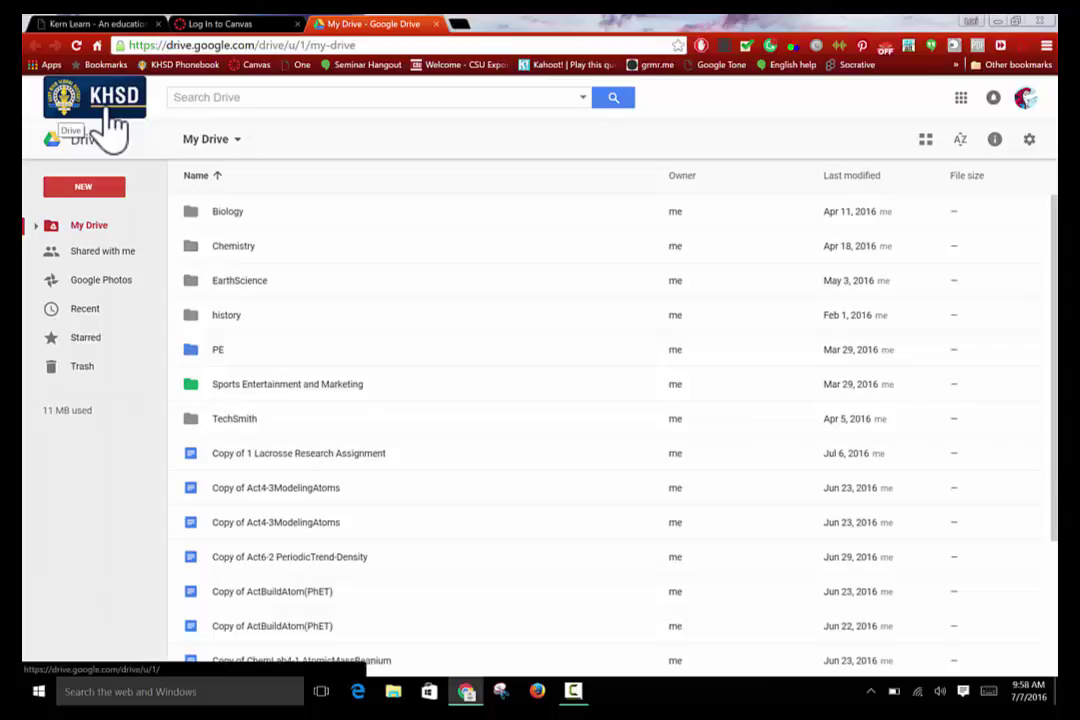
click(112, 125)
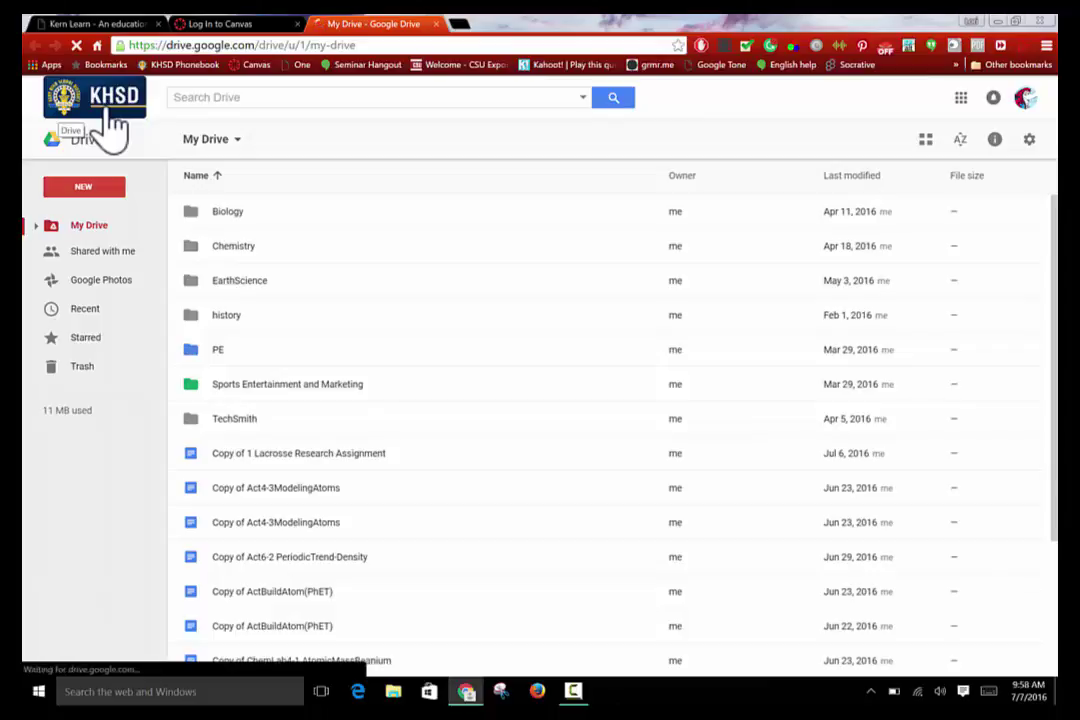
- Return to the Kern Learn tab showing the important links and tools lists
click(118, 23)
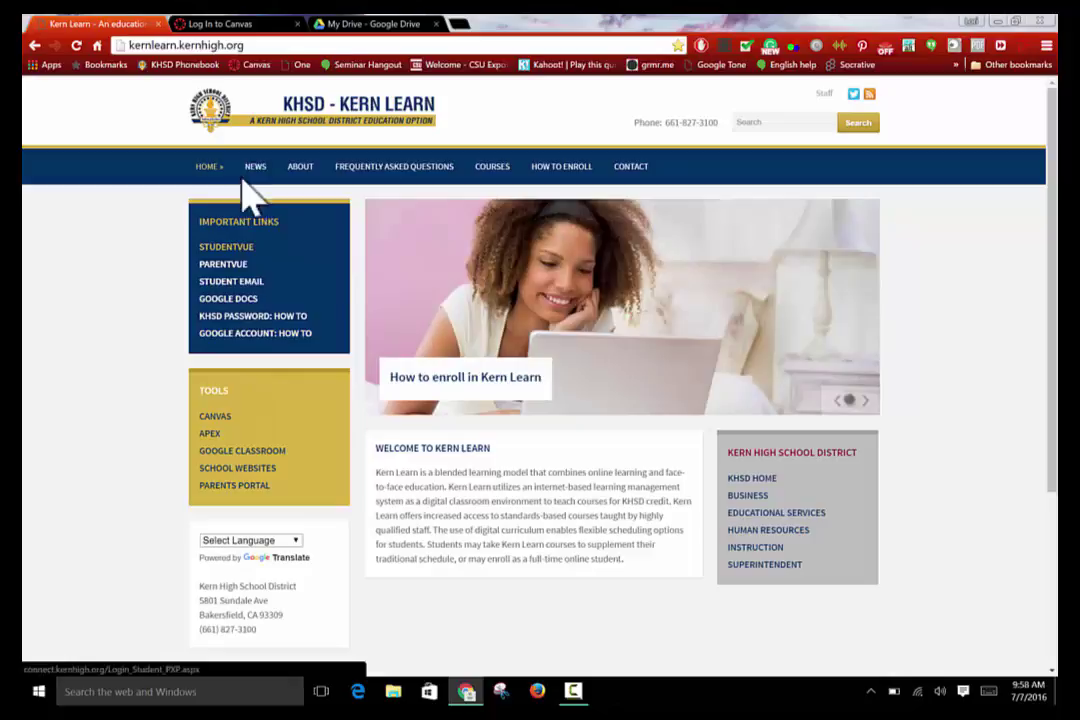
- Cycle through the My Drive, Canvas login and Kern Learn tabs, ending on Canvas login
click(386, 24)
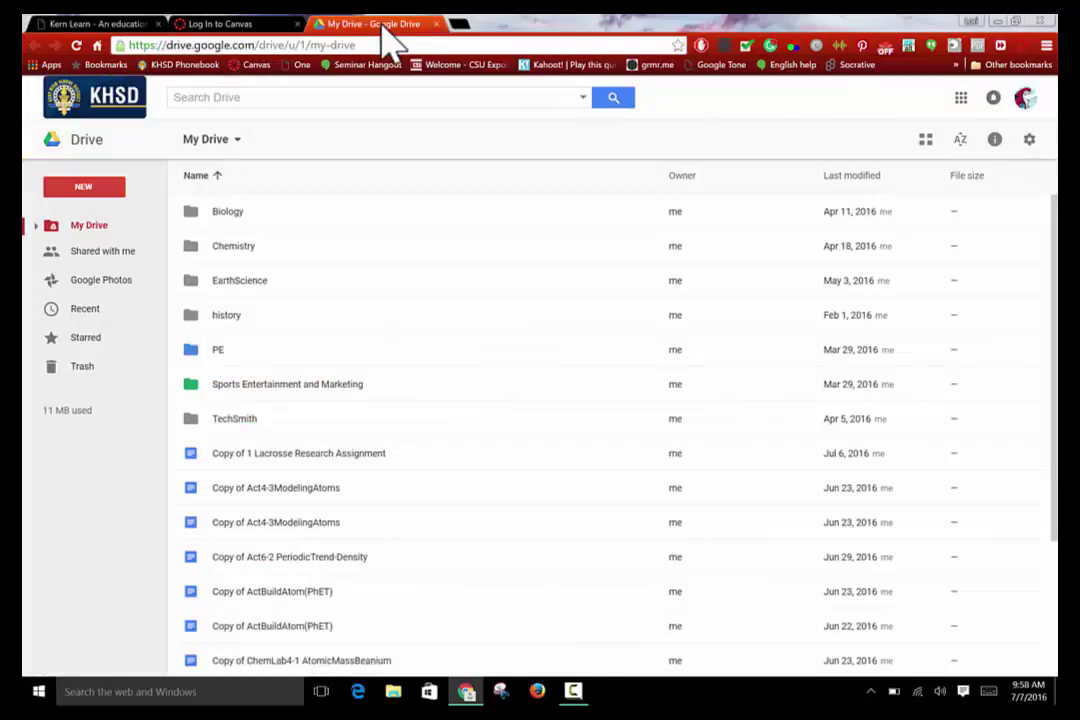
click(250, 40)
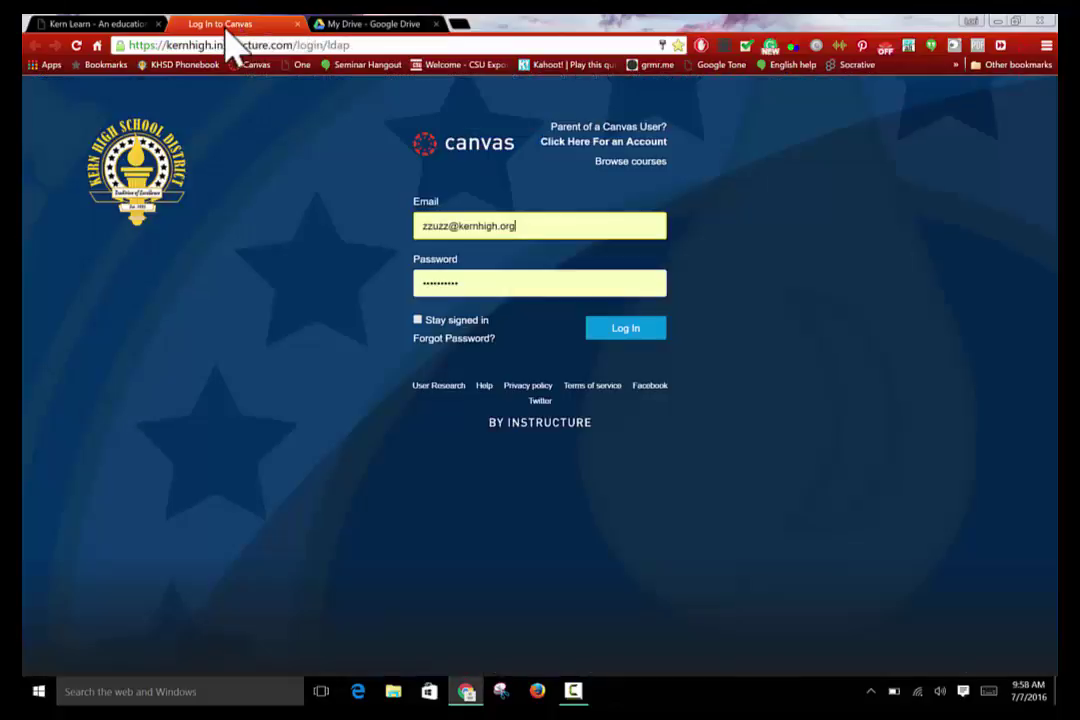
click(125, 24)
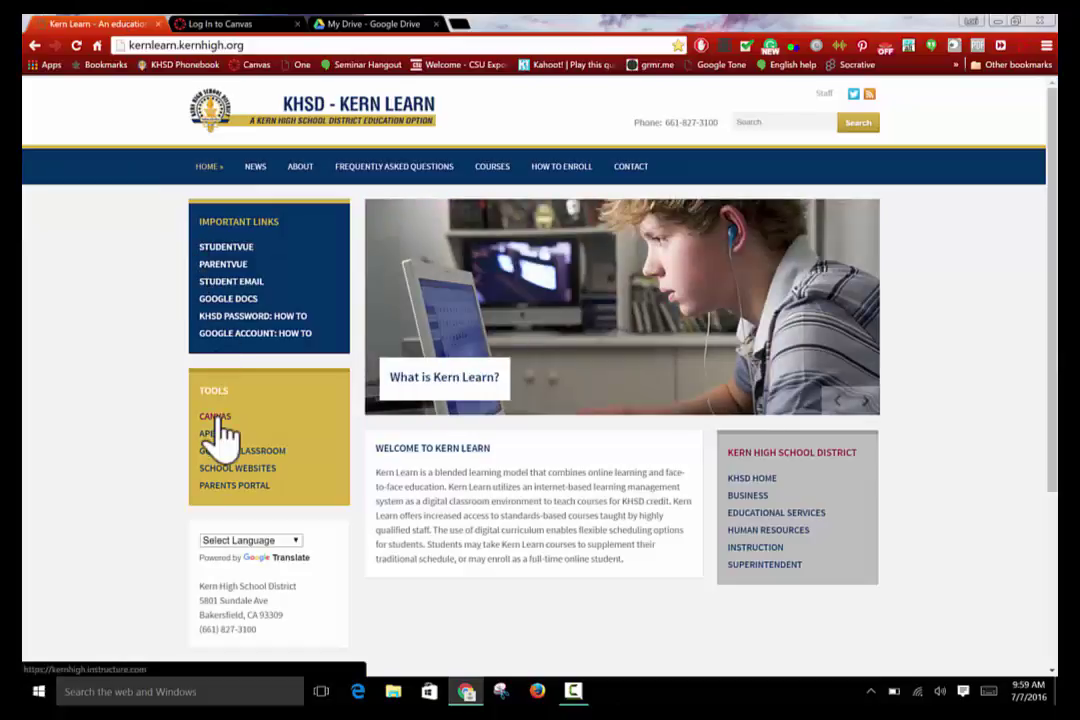
click(228, 26)
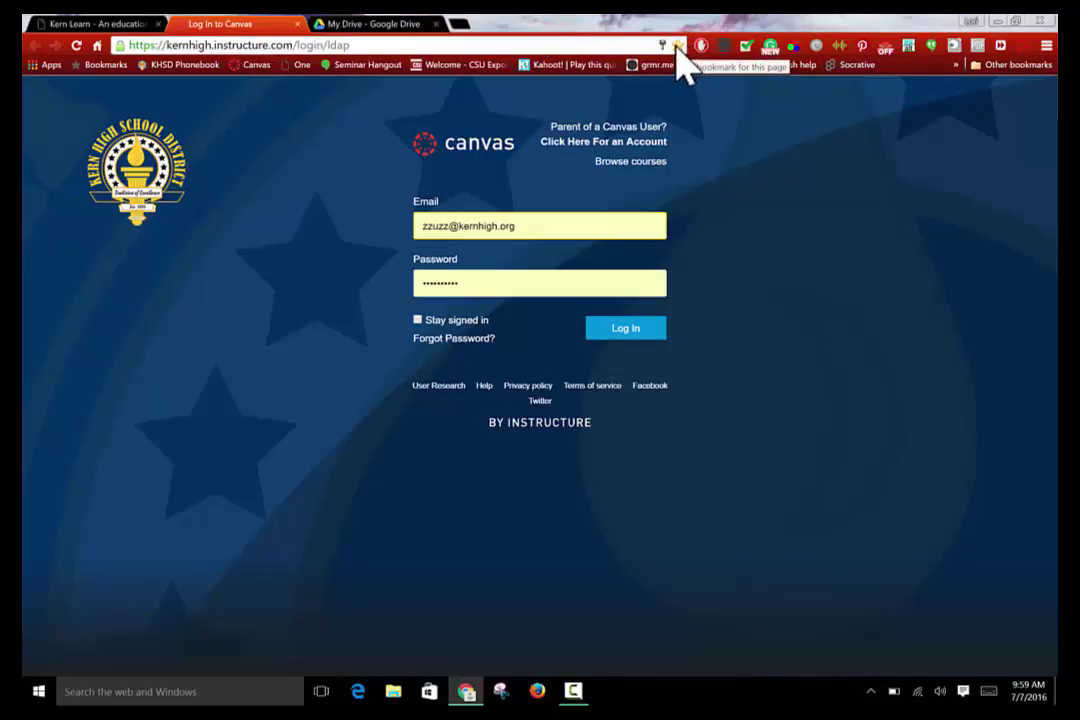
- Reload the Kern High Canvas sign-in page from the Canvas bookmark
click(1046, 46)
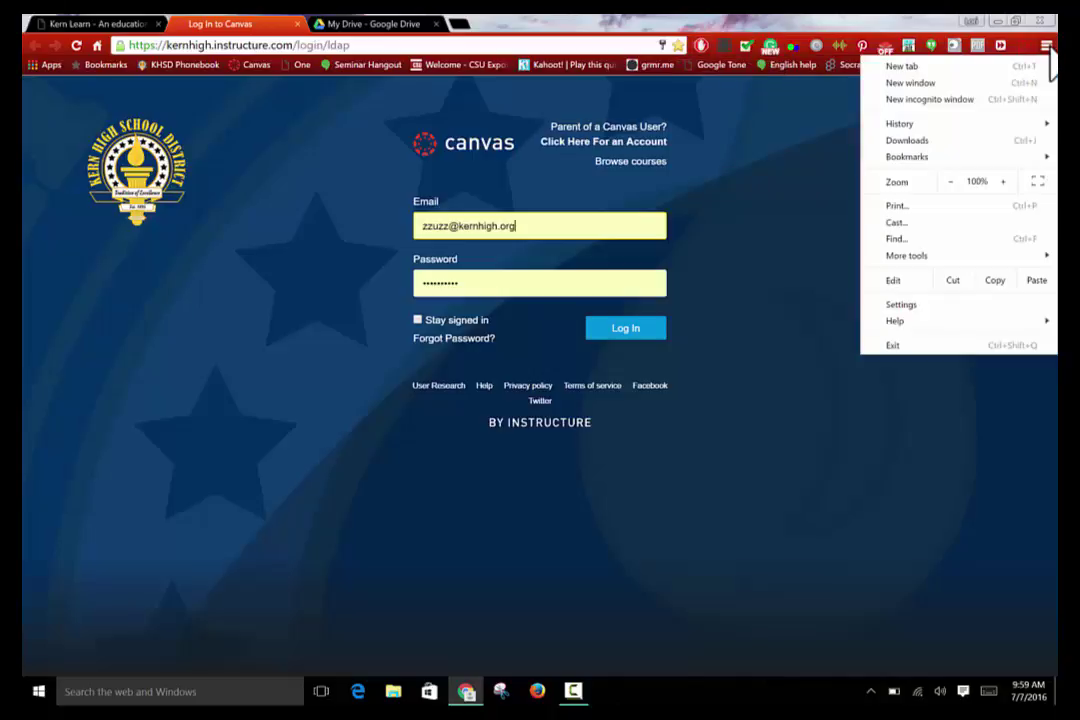
mouse_move(920, 157)
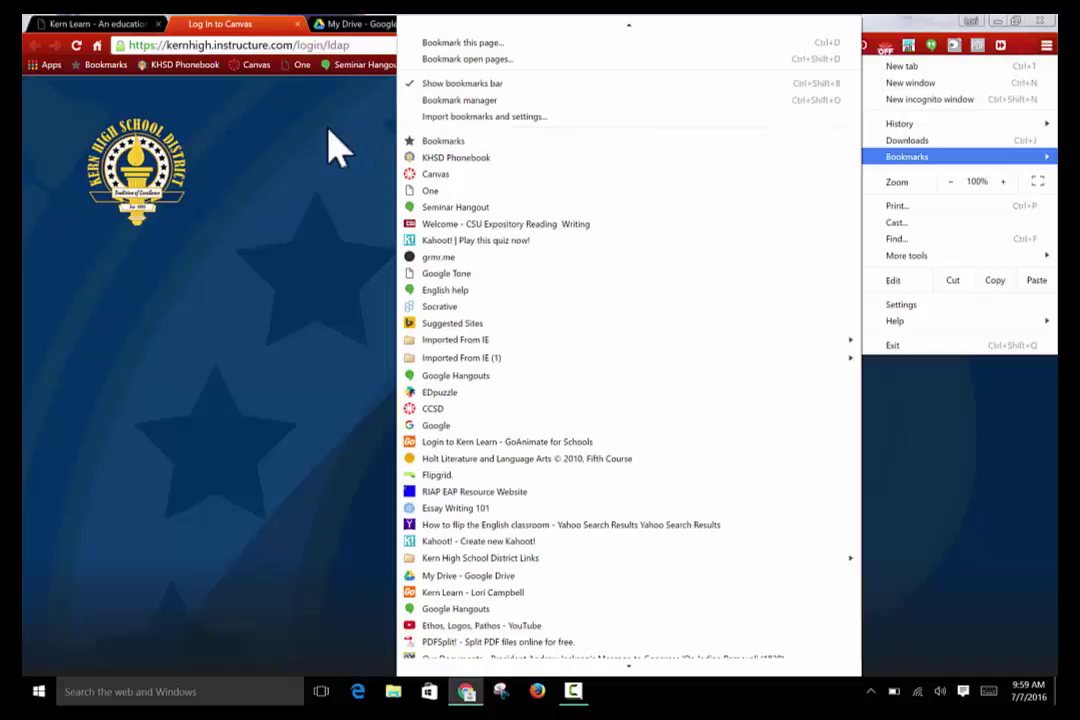
click(265, 125)
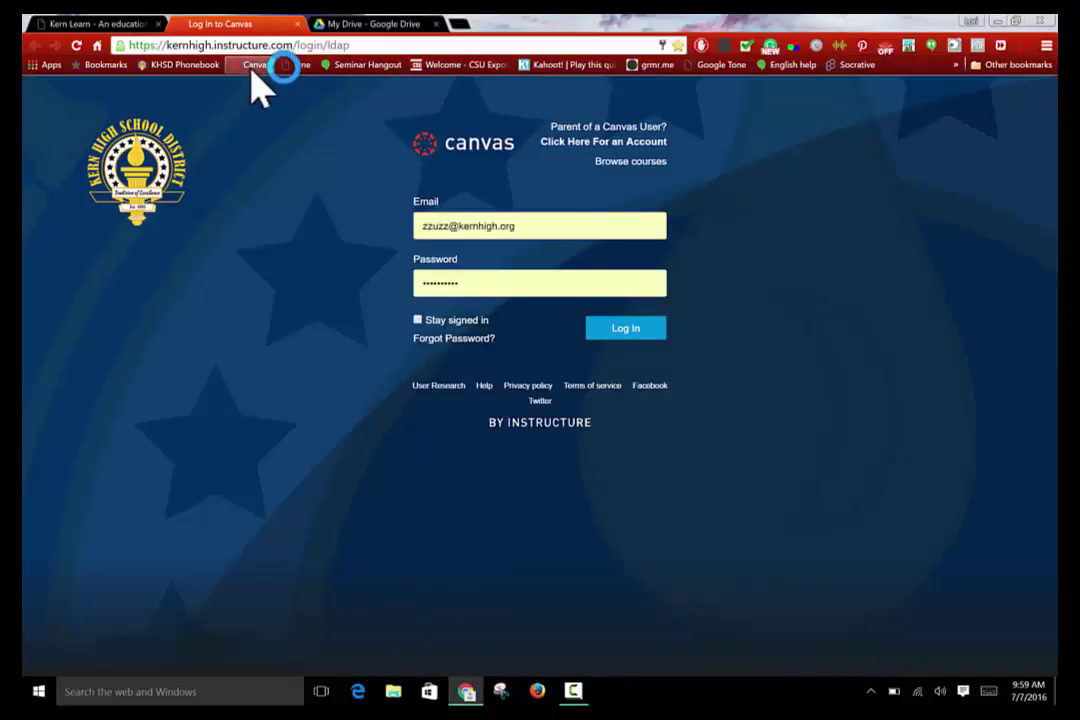
click(253, 66)
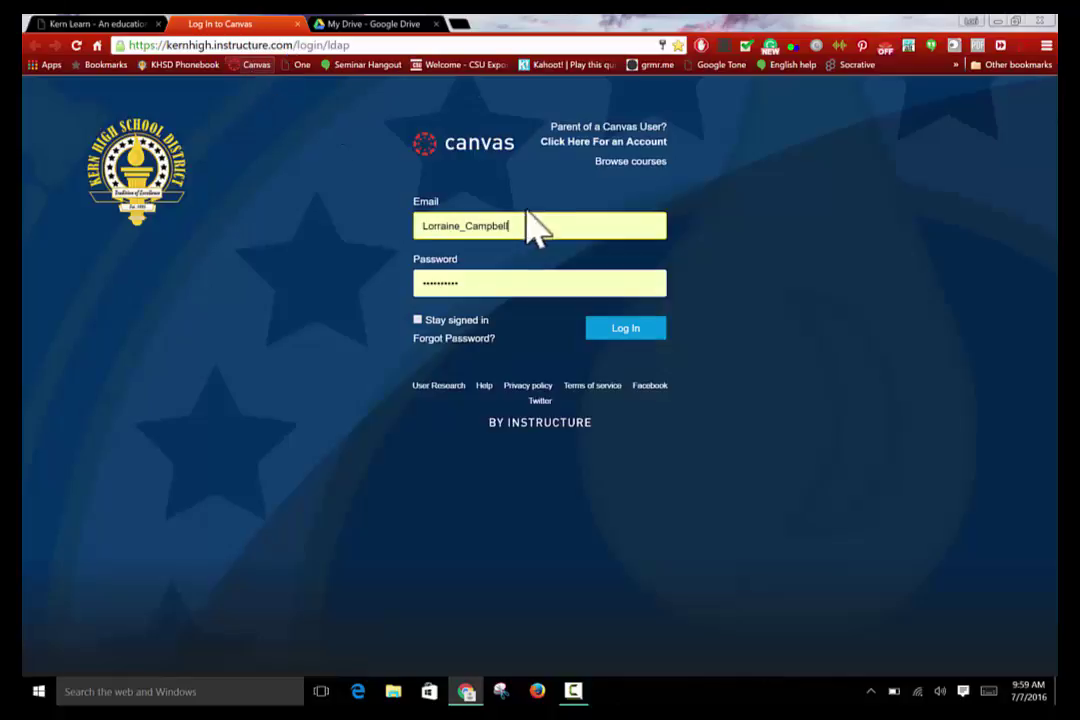
- Replace the saved username with the student's autofilled email and retype the password
drag(530, 225, 393, 212)
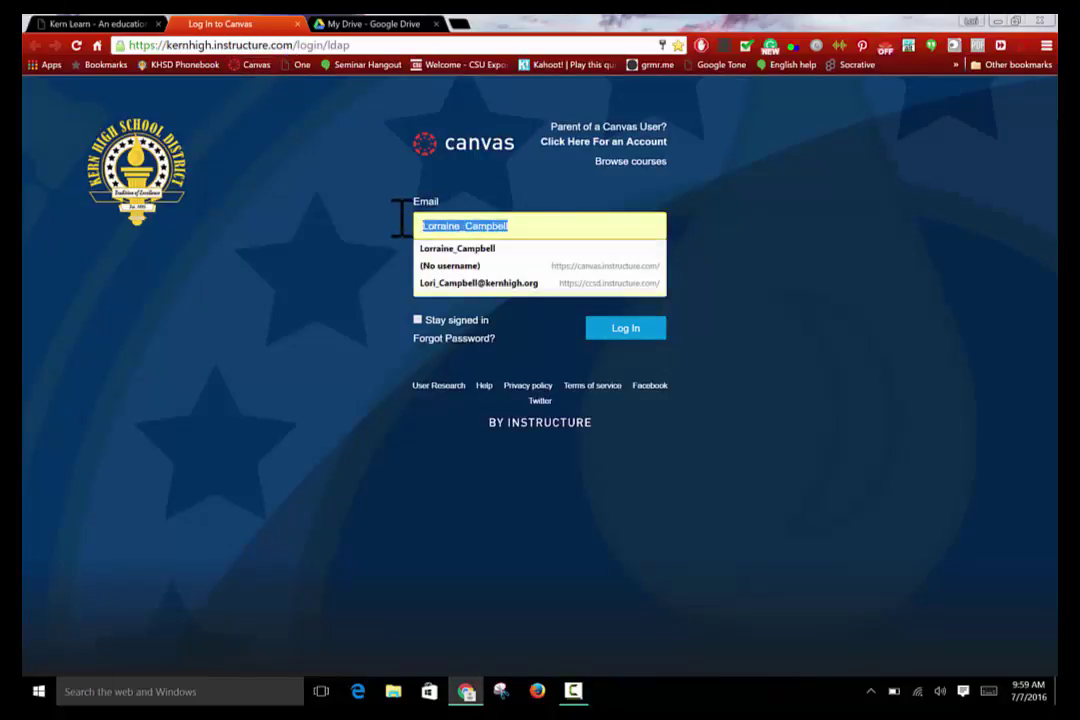
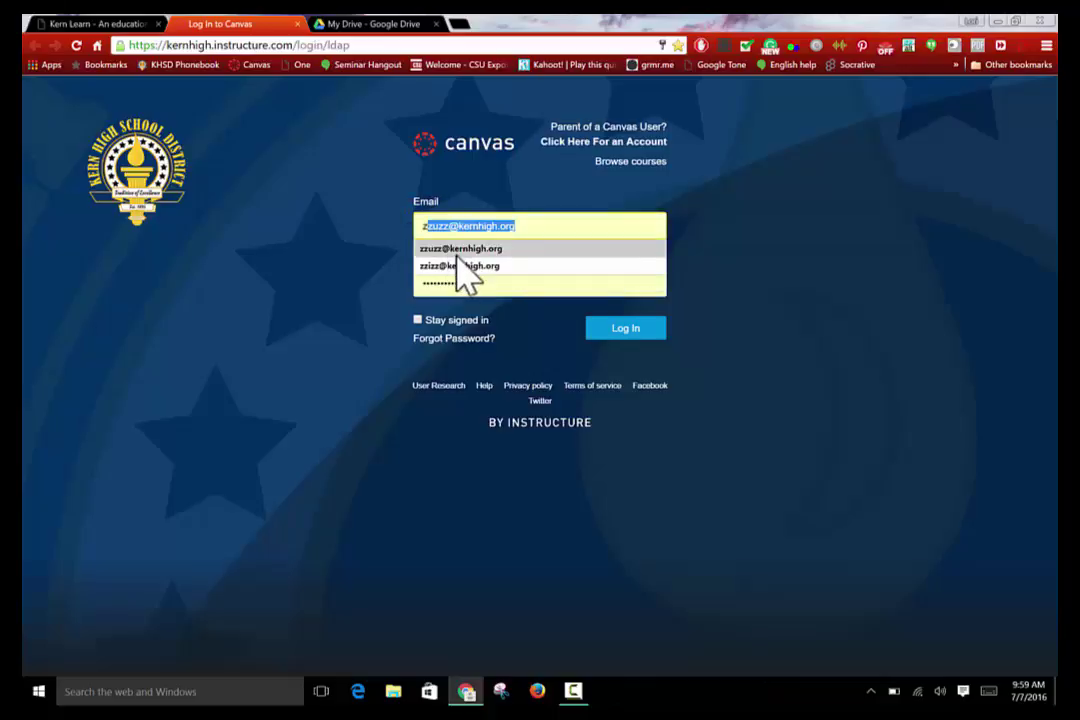
click(457, 253)
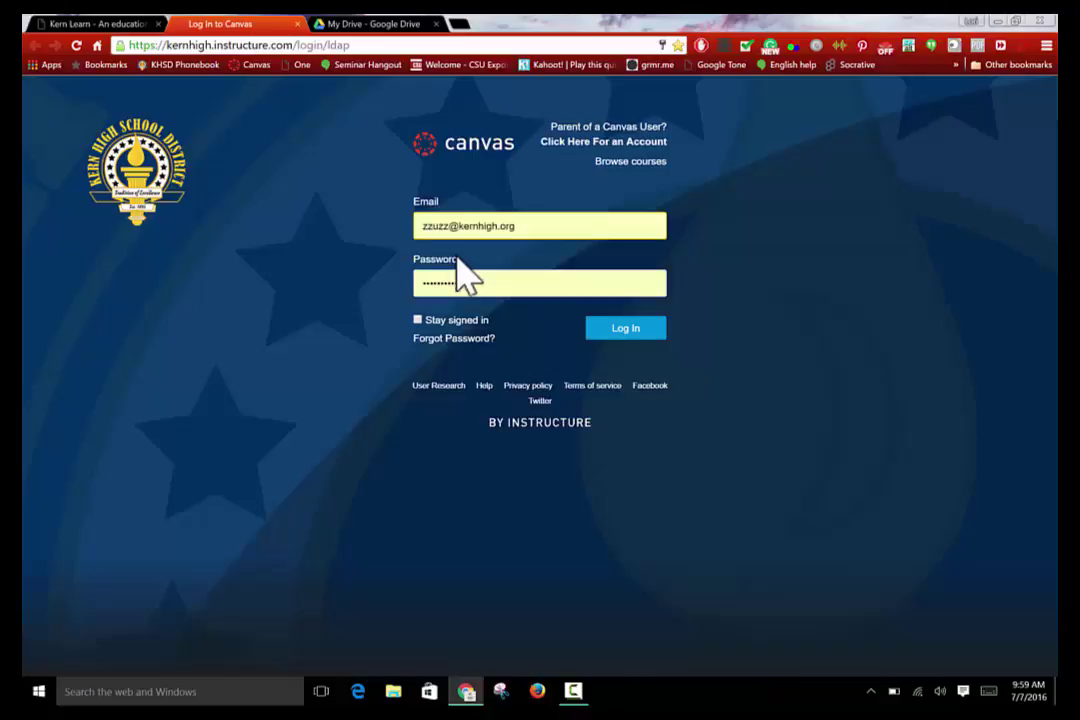
drag(472, 283, 405, 279)
text(p)
- Submit the Canvas login form to reach the student Dashboard
key(Return)
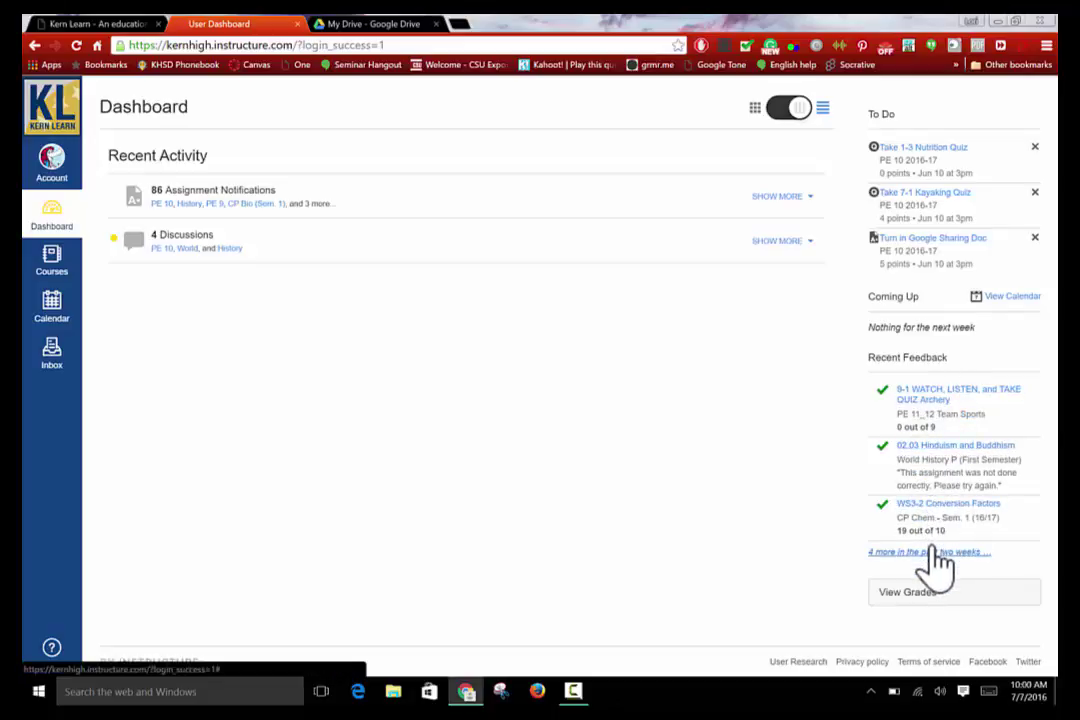
click(1012, 297)
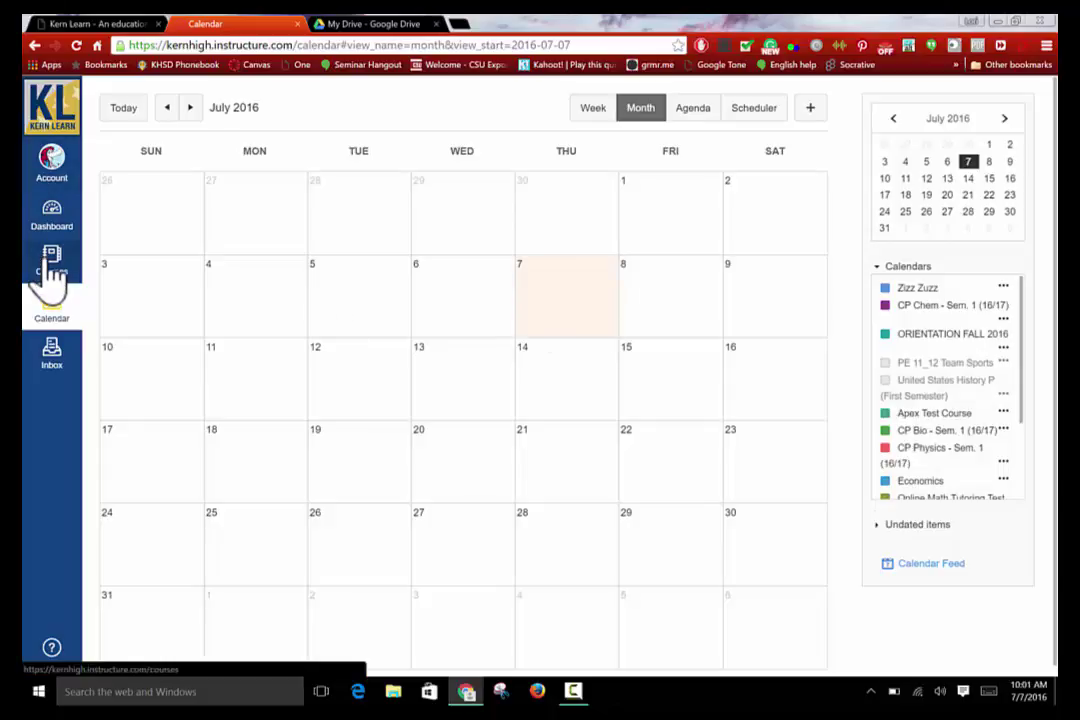
click(34, 45)
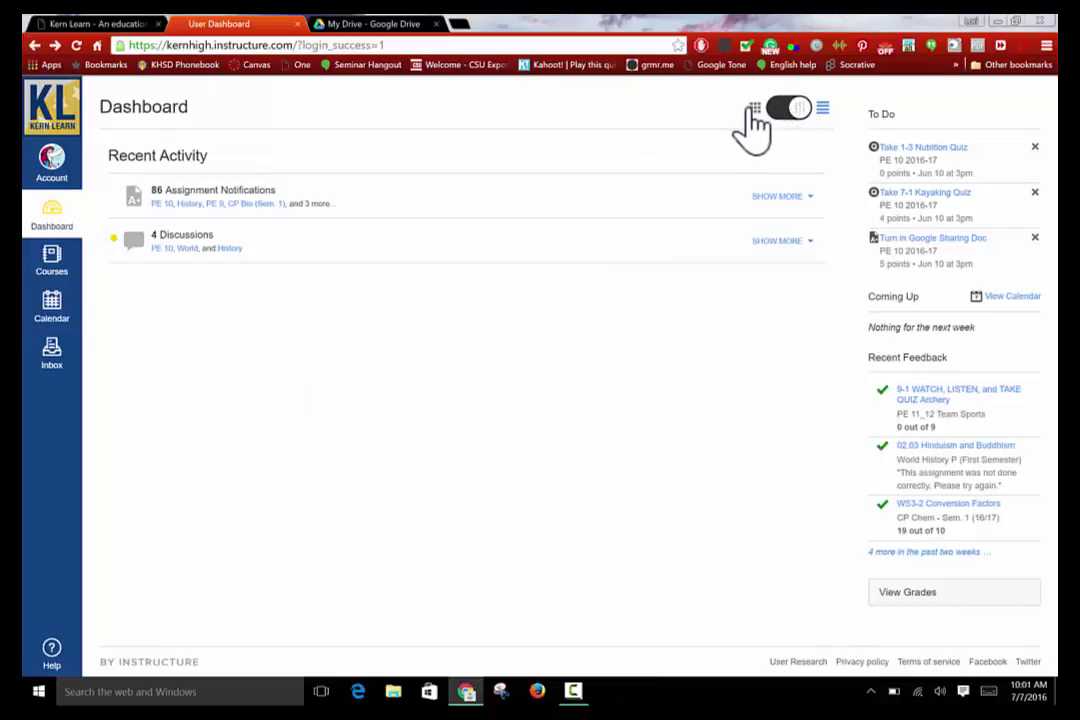
- Switch the dashboard to card view and open the CP Chem - Sem. 1 (16/17) course
click(682, 100)
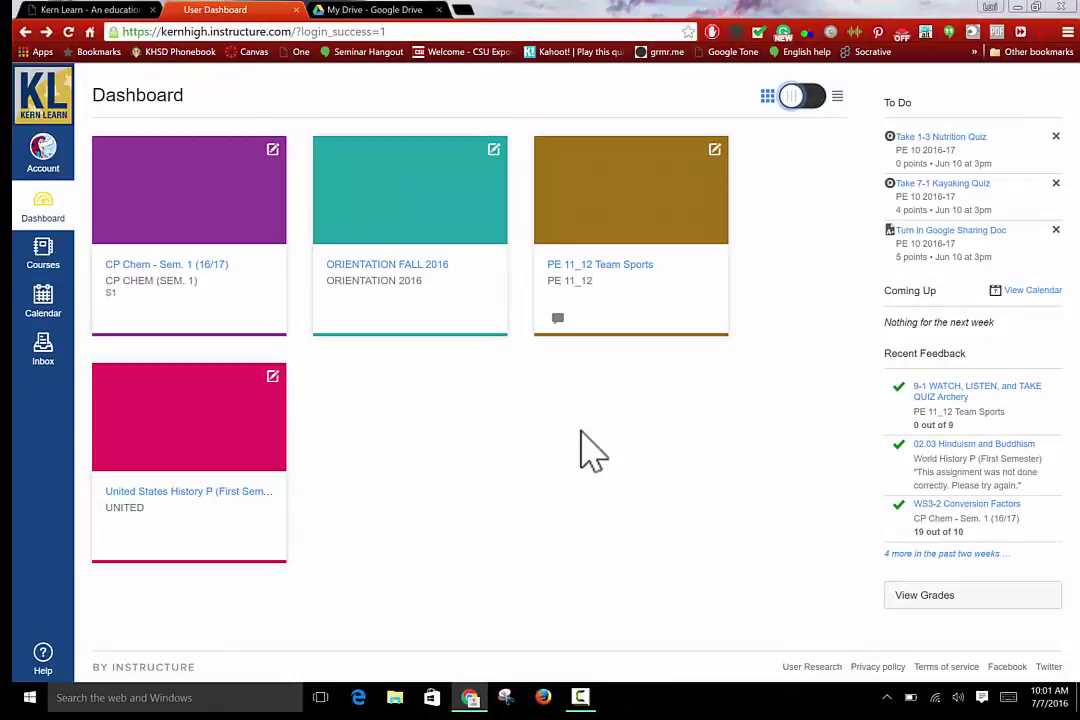
click(170, 262)
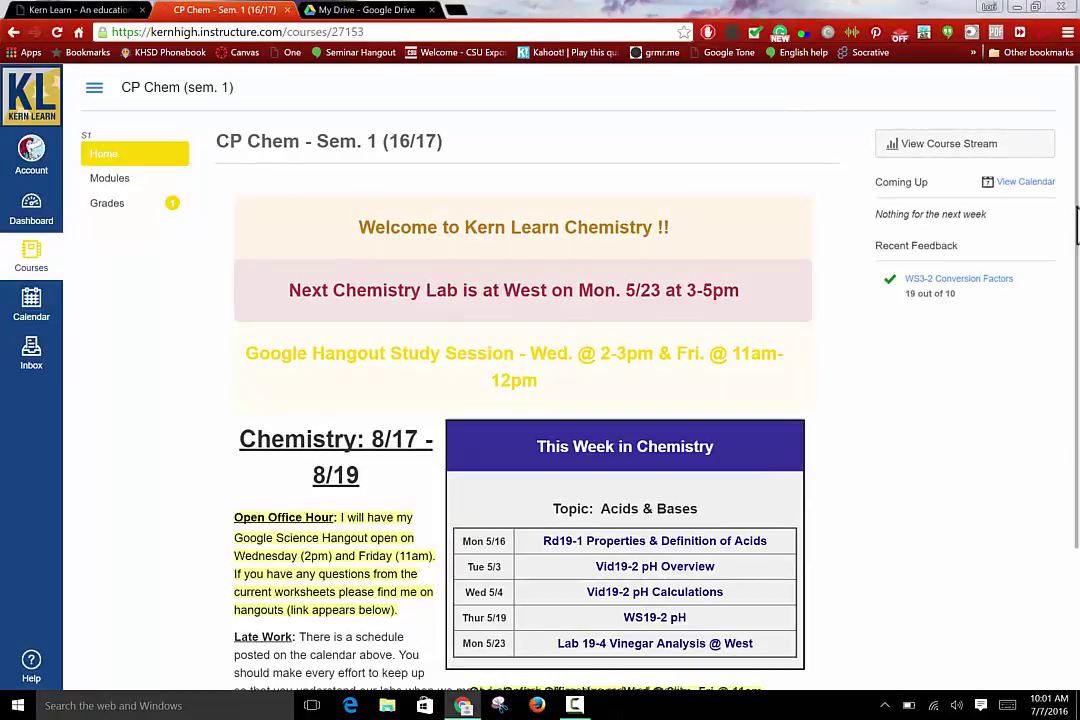
scroll(1077, 220, down, 1)
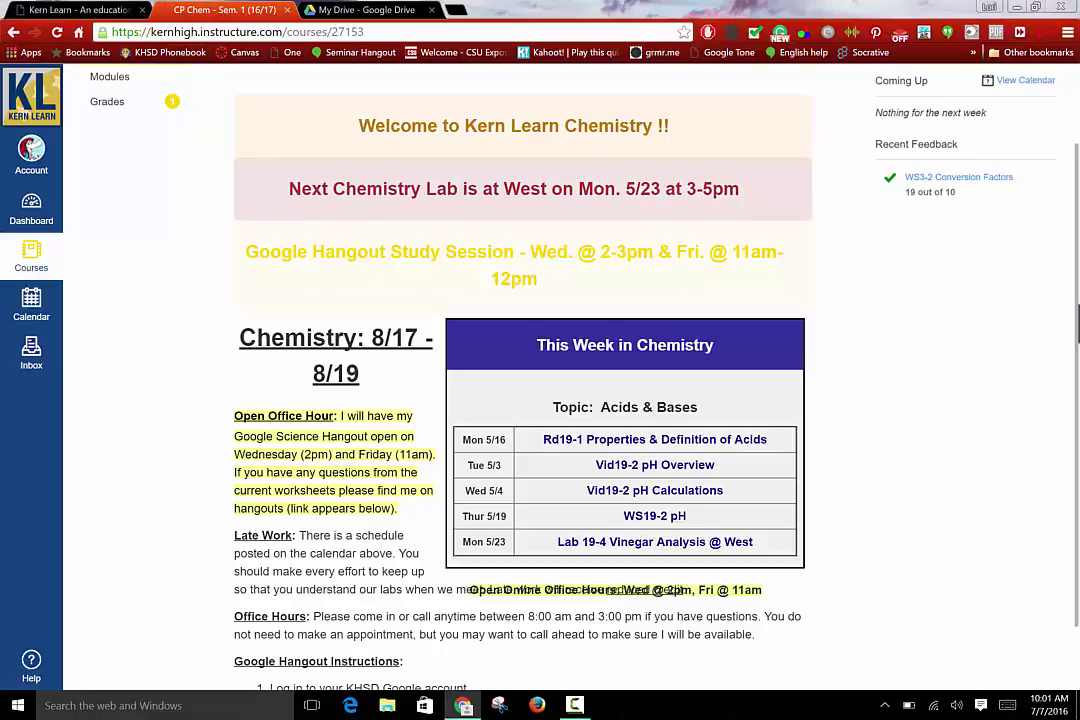
scroll(540, 320, down, 1)
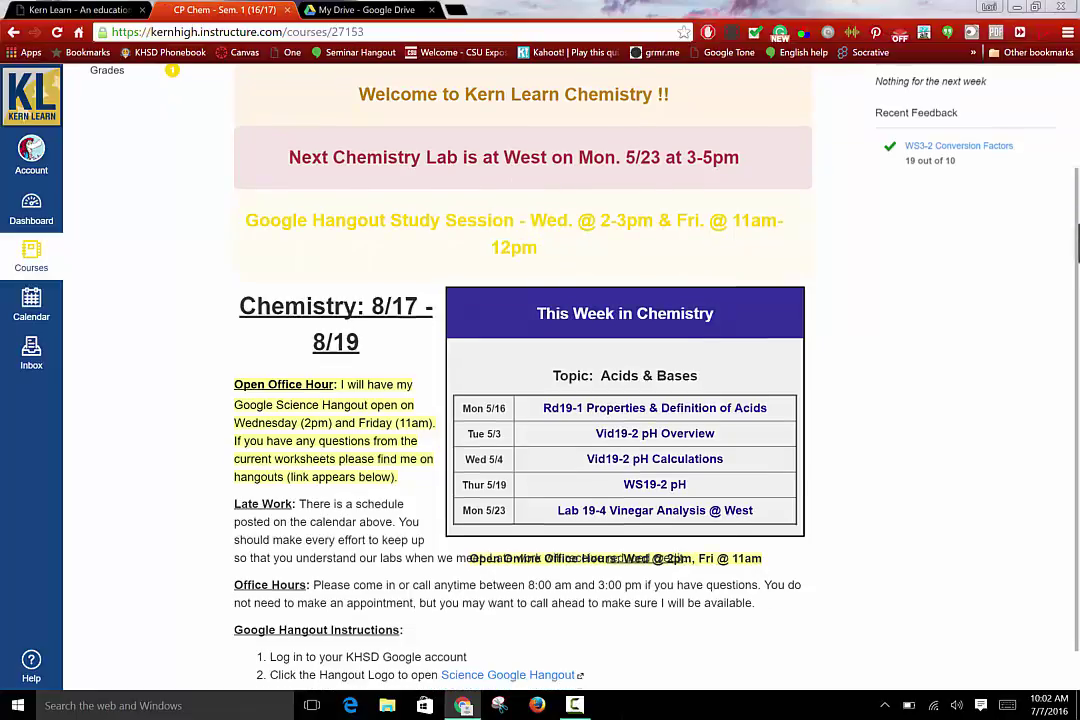
scroll(540, 380, down, 1)
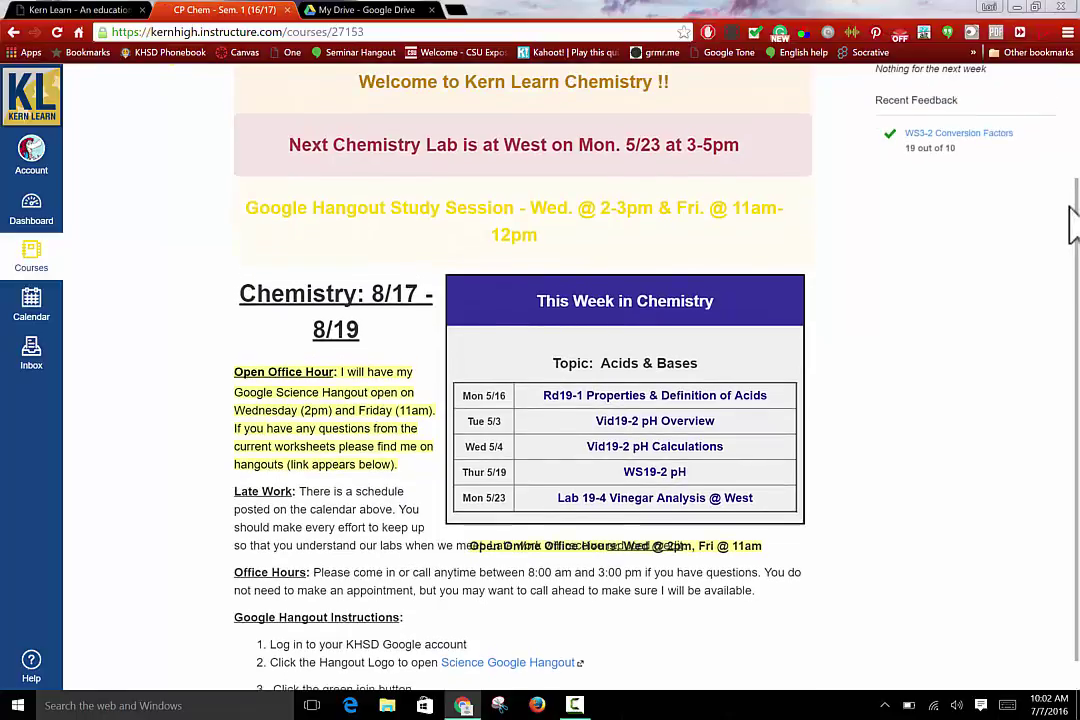
scroll(1073, 217, up, 3)
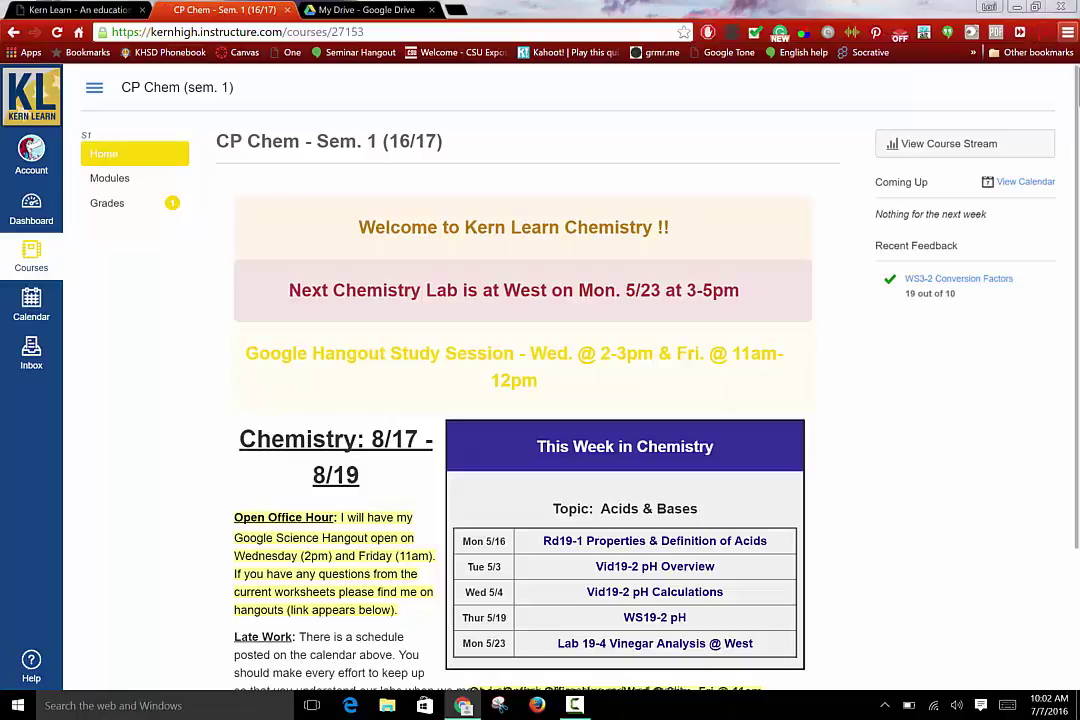
drag(1077, 208, 1077, 345)
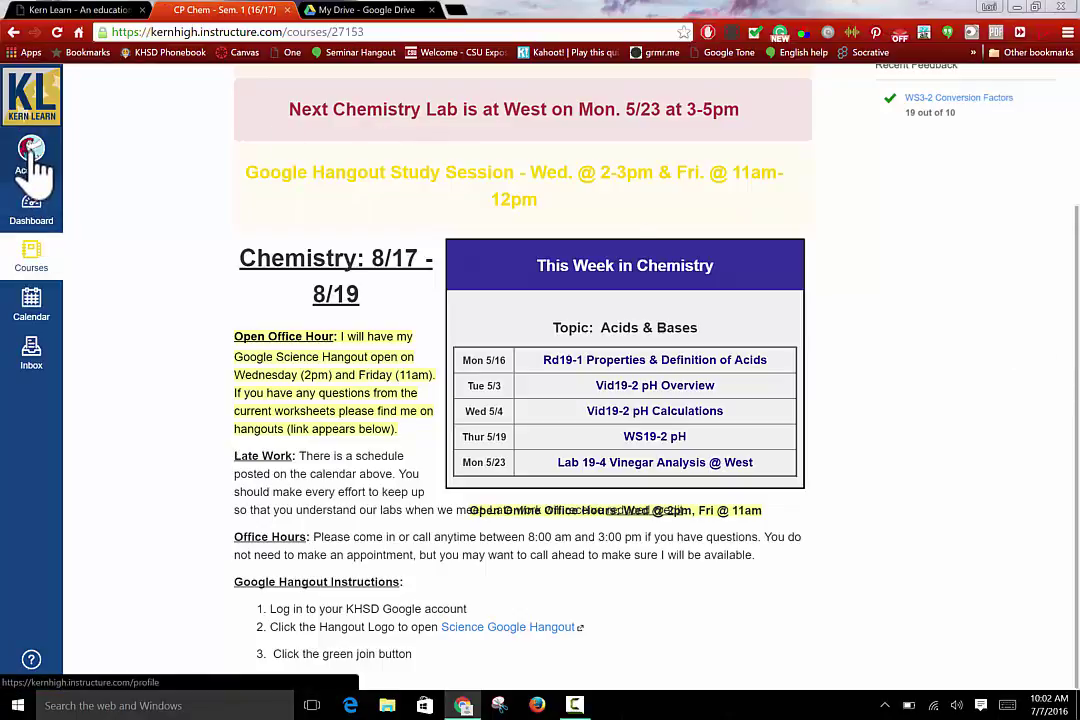
- Choose PE 11_12 Team Sports from the Courses flyout in global navigation
click(31, 258)
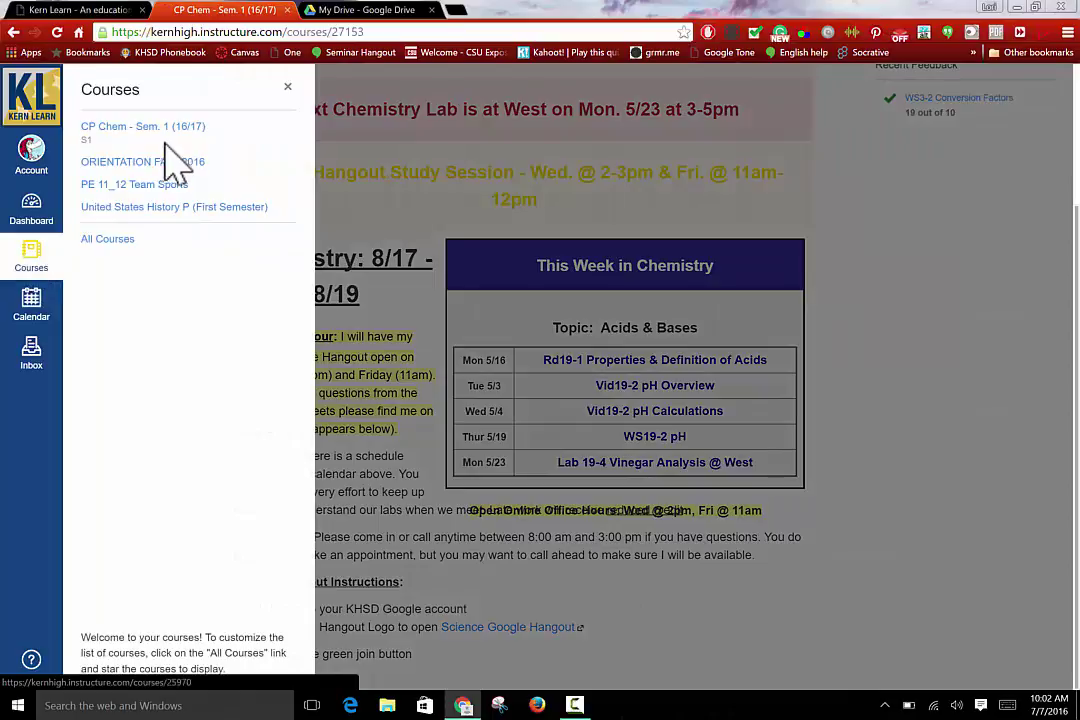
click(147, 187)
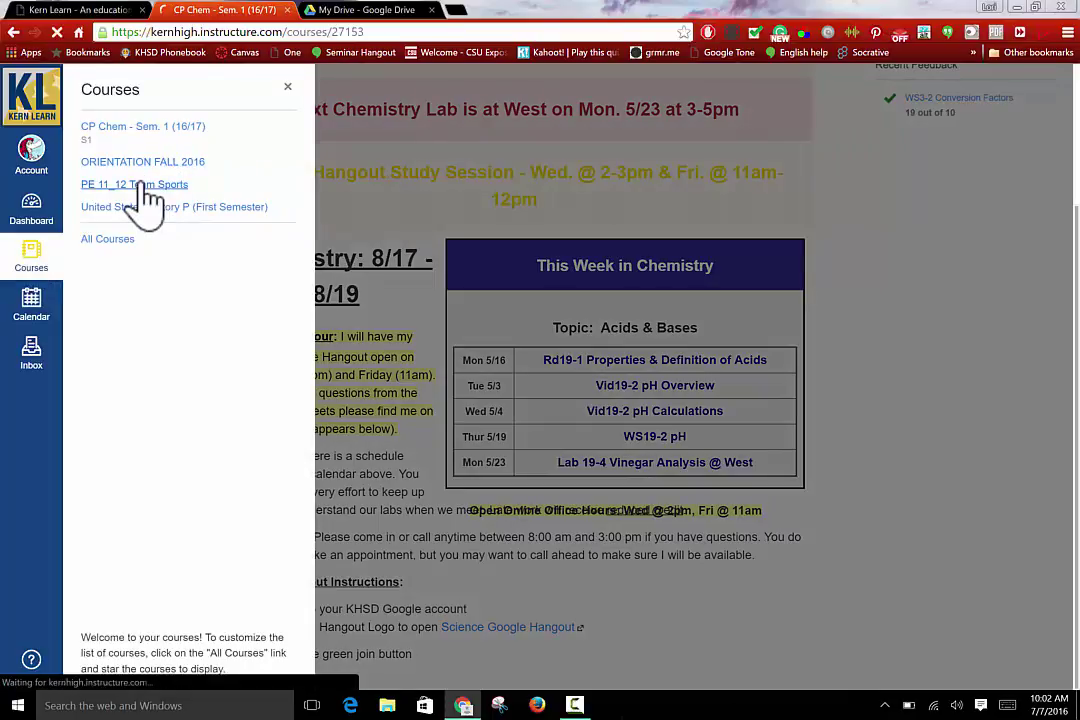